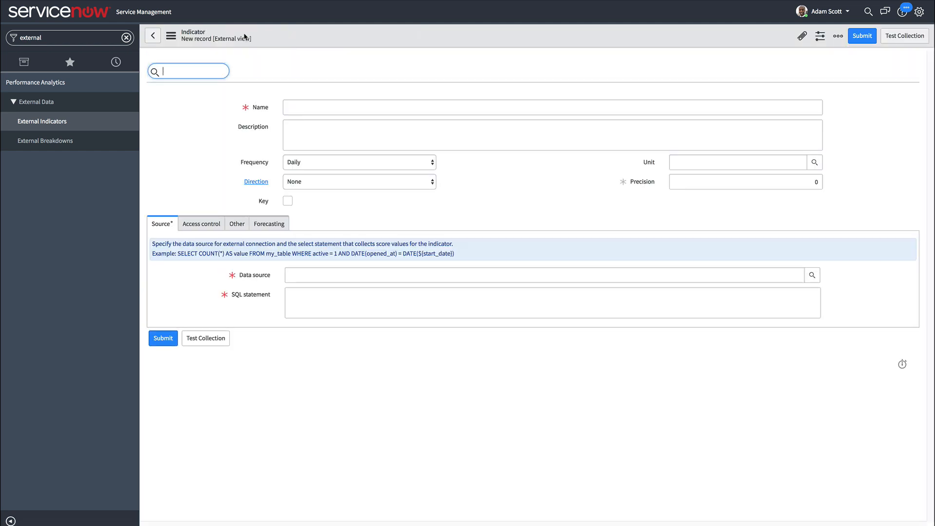
- Name the new external indicator "new campaign website visits"
{"action": "left_click", "coordinate": [296, 106]}
{"action": "type", "text": "new "}
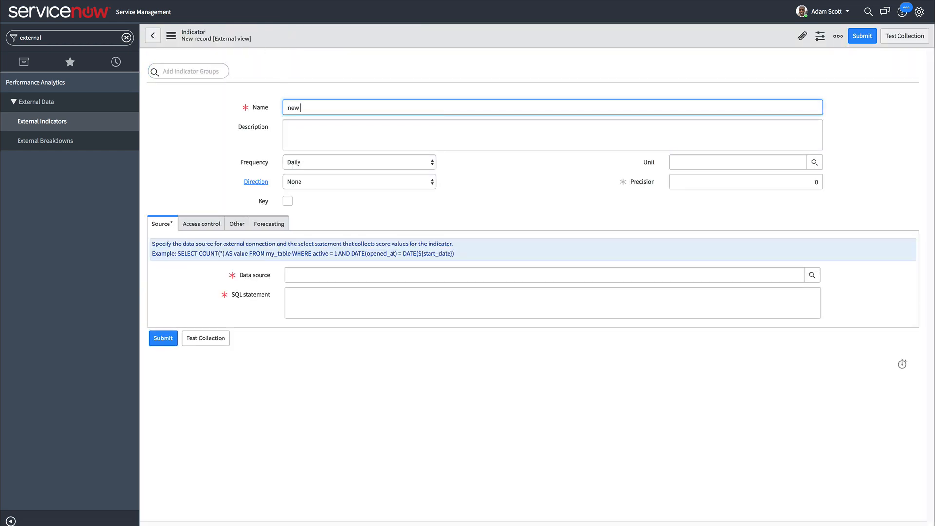
{"action": "type", "text": "campaign website visits"}
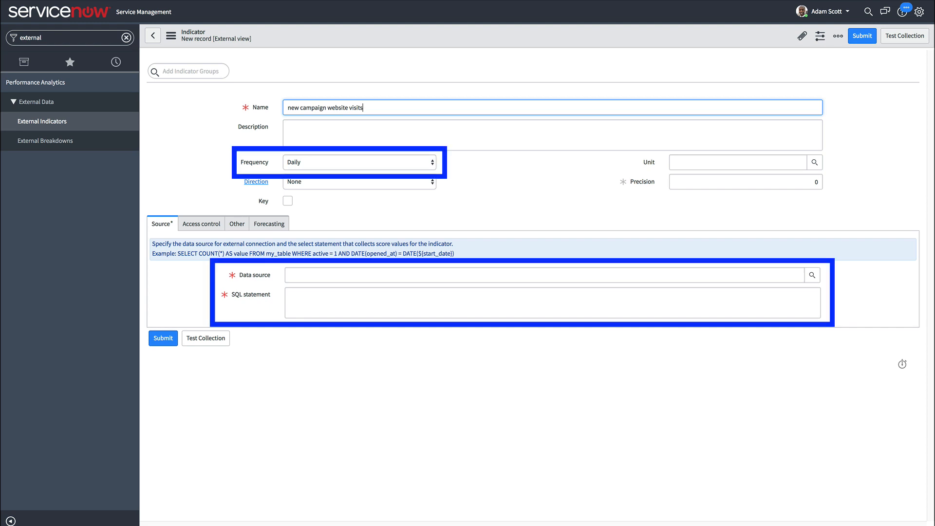
{"action": "left_click", "coordinate": [303, 98]}
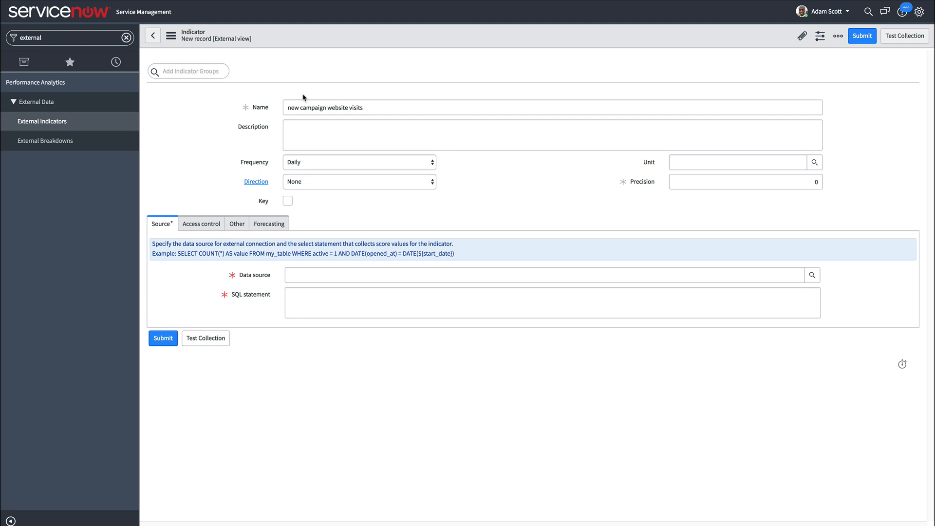
- Search the data sources for marketing and assign JDBC MySQL marketing database as the indicator's data source
{"action": "left_click", "coordinate": [813, 275]}
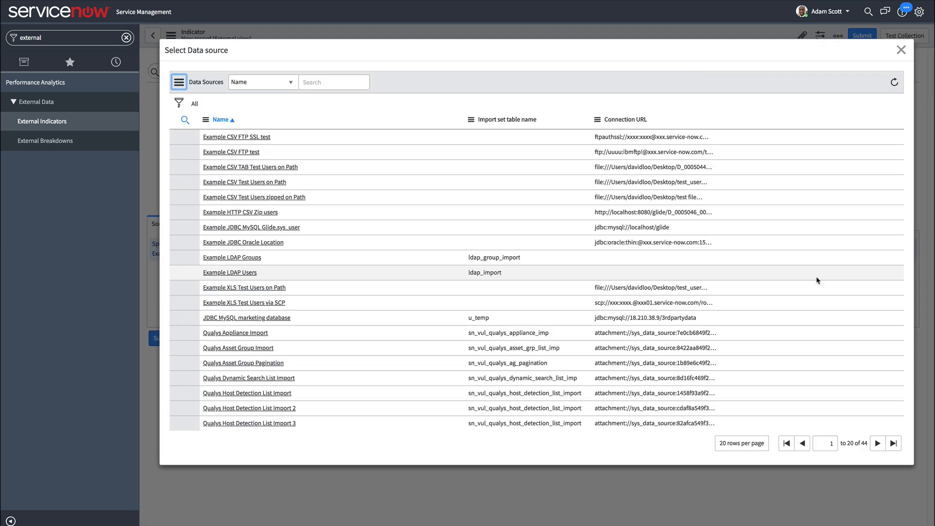
{"action": "left_click", "coordinate": [355, 86]}
{"action": "type", "text": "marketing"}
{"action": "key", "text": "Return"}
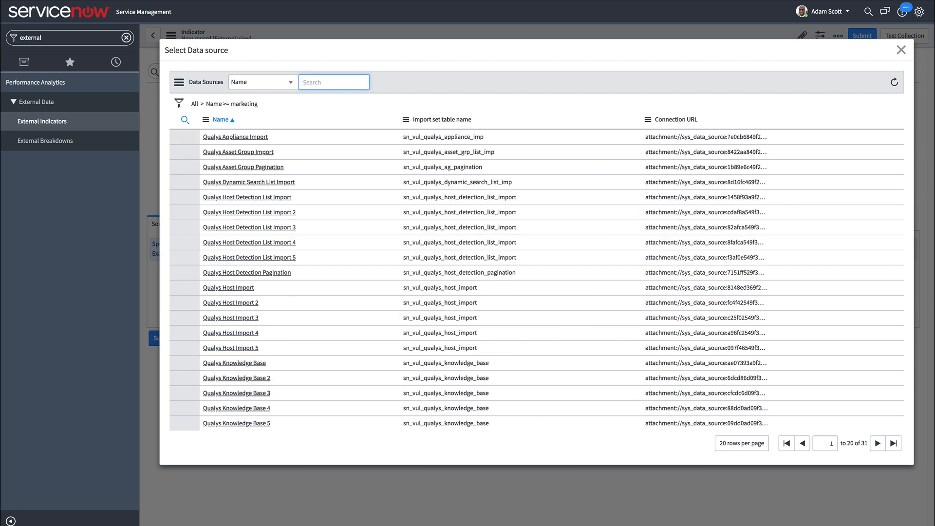
{"action": "type", "text": "*marketing"}
{"action": "key", "text": "Return"}
{"action": "left_click", "coordinate": [281, 138]}
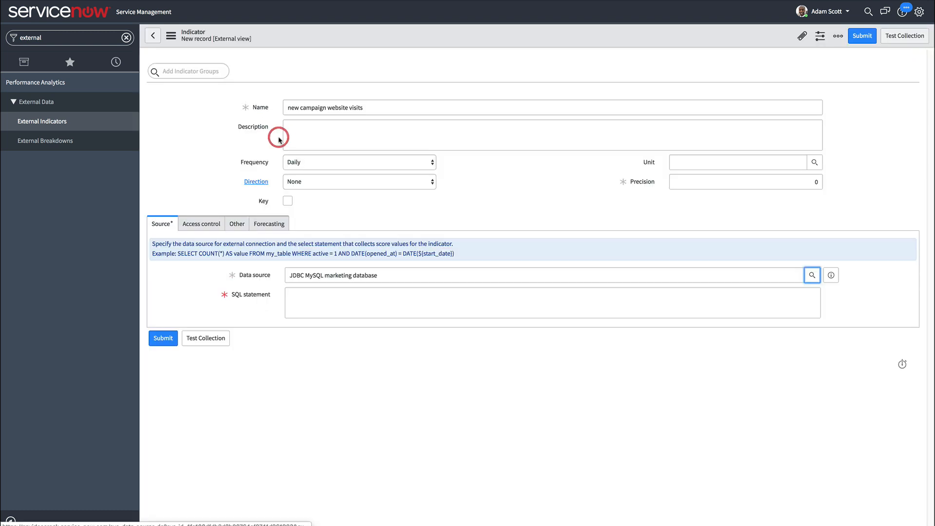
- Set the indicator's SQL statement to "SELECT COUNT(*) AS value FROM users WHERE DATE(created_at) = DATE(${start_date})" and test the collection
{"action": "left_click", "coordinate": [315, 309]}
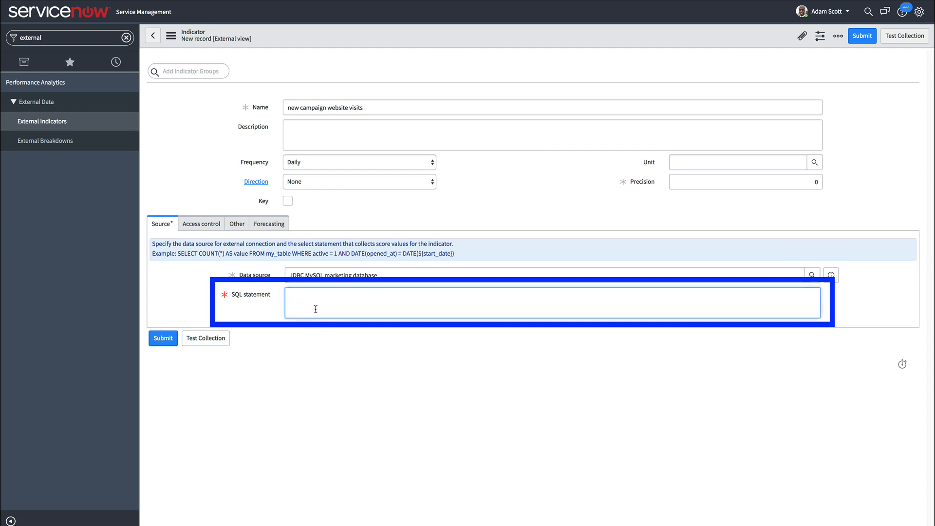
{"action": "type", "text": "SELECT COUNT(*) AS value FROM users WHERE DATE(created_at) = DATE(${start_date})"}
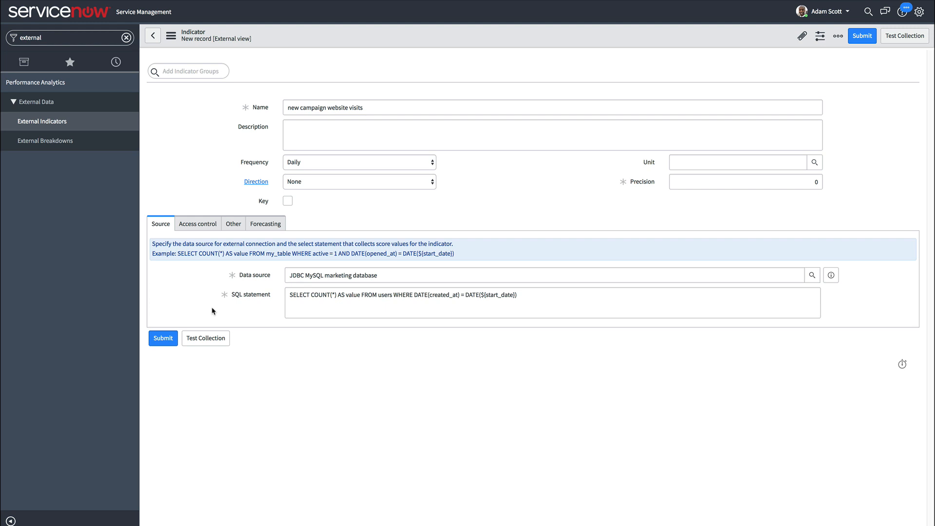
{"action": "left_click", "coordinate": [209, 339]}
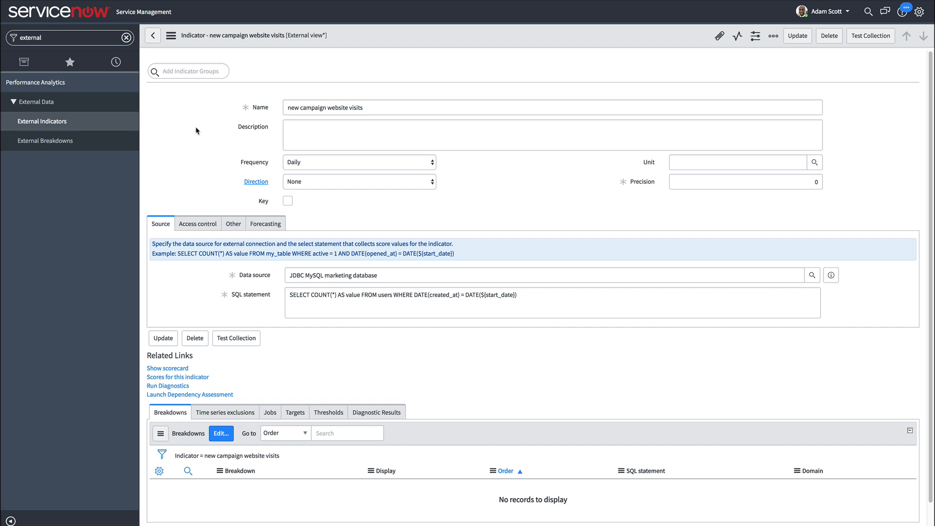
- Start a new external breakdown record and name it "country"
{"action": "left_click", "coordinate": [64, 143]}
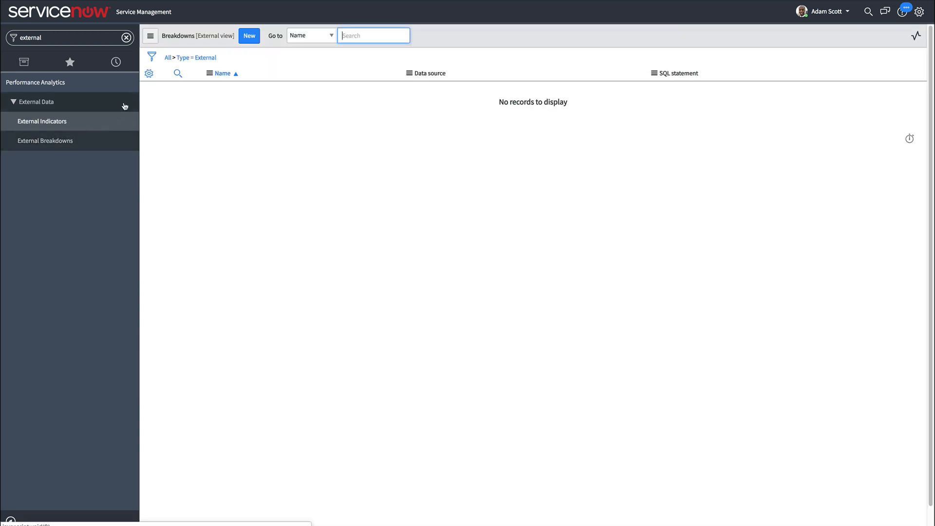
{"action": "left_click", "coordinate": [253, 34]}
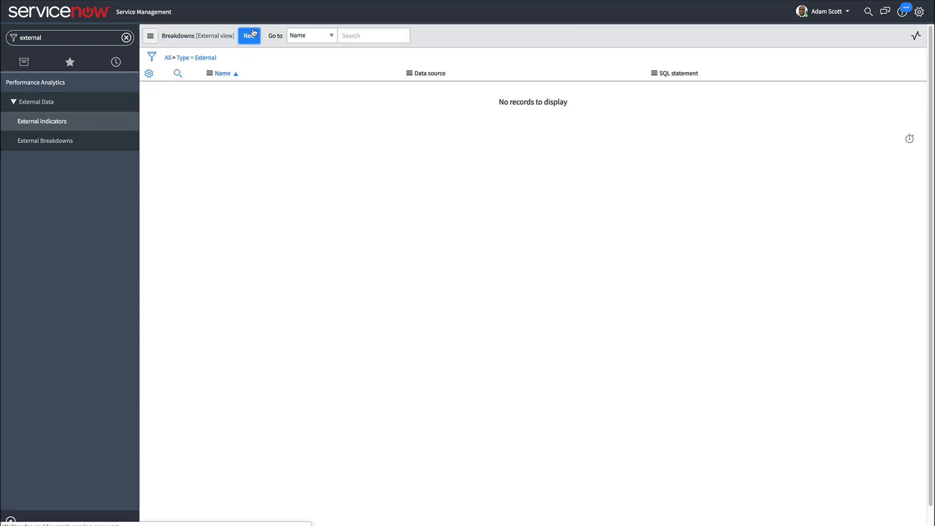
{"action": "type", "text": "c"}
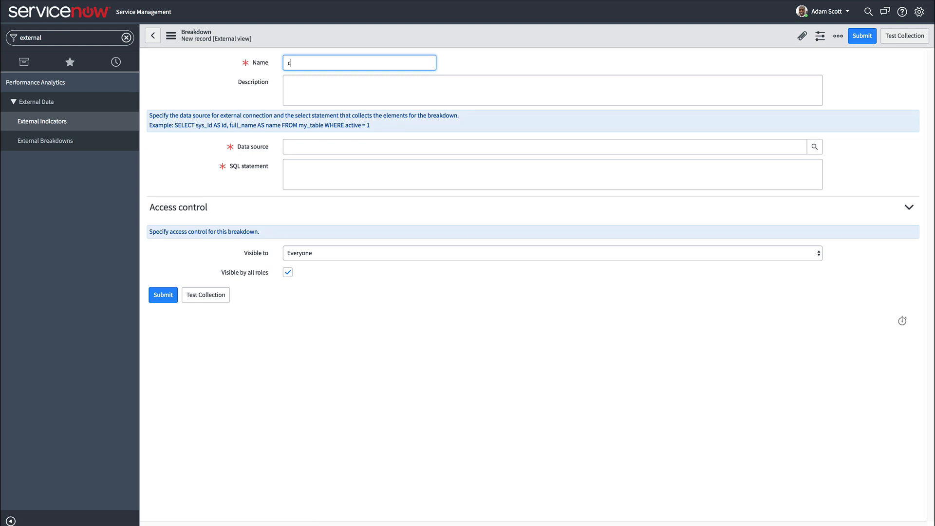
{"action": "type", "text": "ountry"}
- Find the data source containing "marketing" and assign JDBC MySQL marketing database to the country breakdown
{"action": "left_click", "coordinate": [814, 147]}
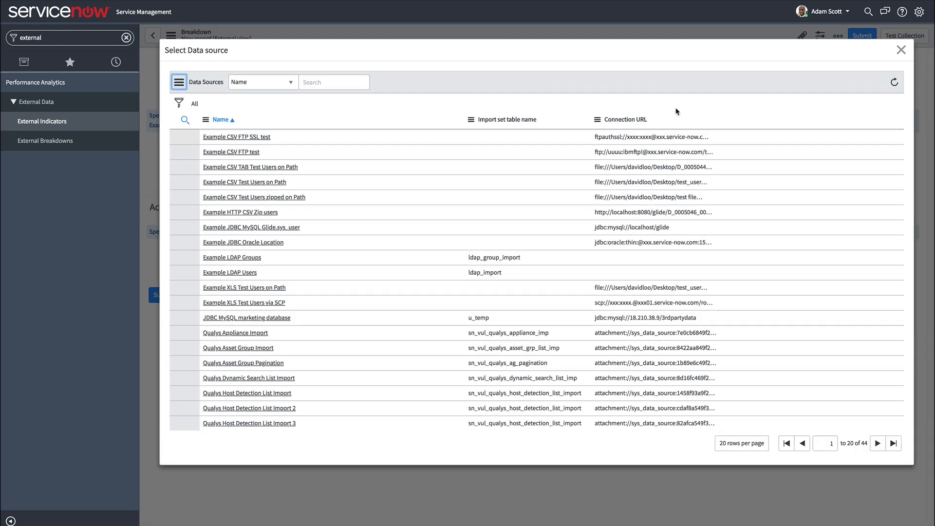
{"action": "left_click", "coordinate": [356, 81]}
{"action": "type", "text": "*marketing"}
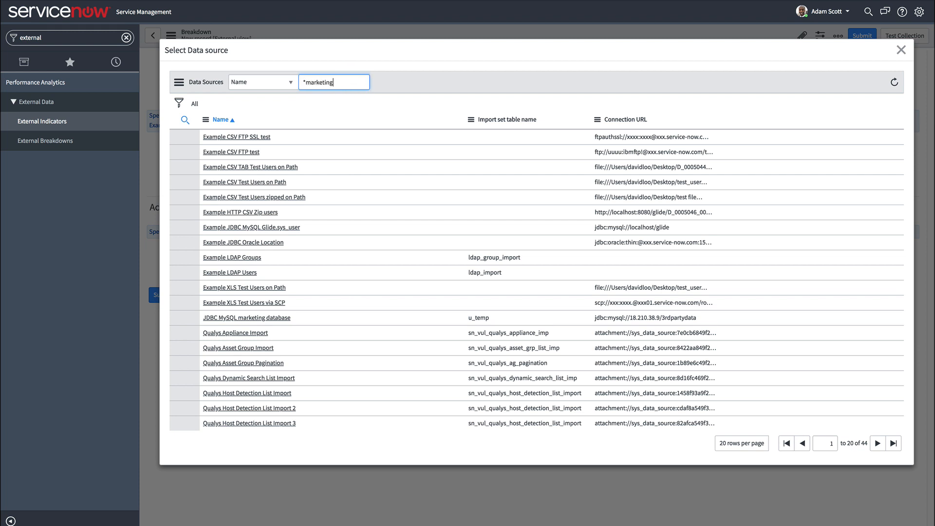
{"action": "key", "text": "Return"}
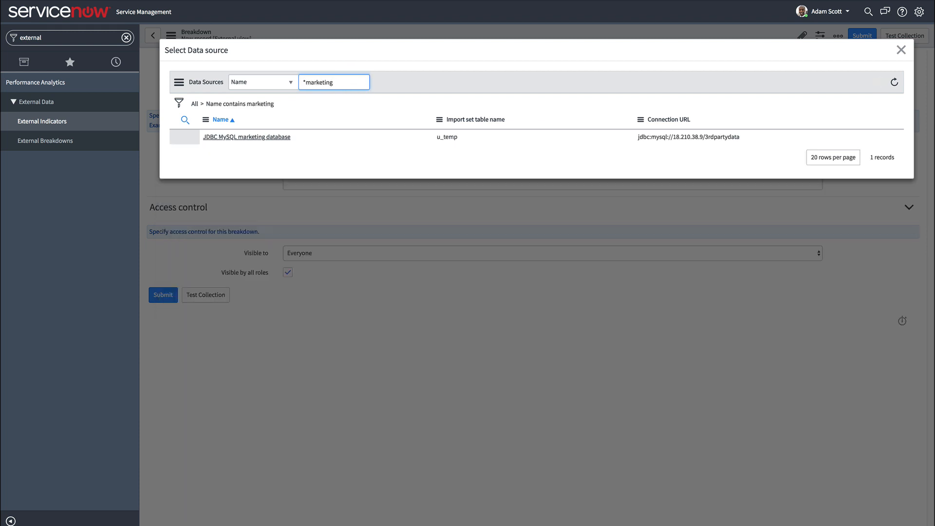
{"action": "left_click", "coordinate": [289, 136]}
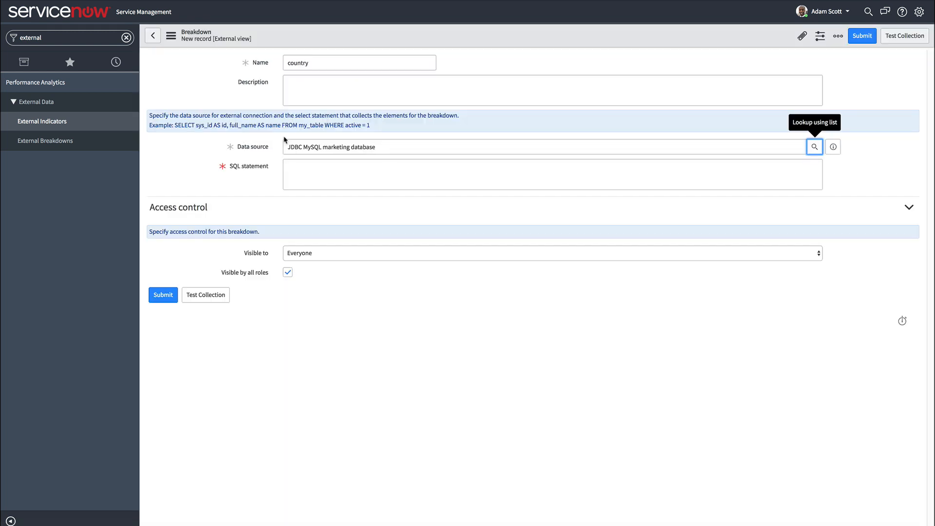
- Set the breakdown's SQL statement to "SELECT DISTINCT id AS id, name AS name FROM countries" and test the collection
{"action": "left_click", "coordinate": [296, 164]}
{"action": "type", "text": "SELECT DISTINCT id AS id, name AS name FROM countries"}
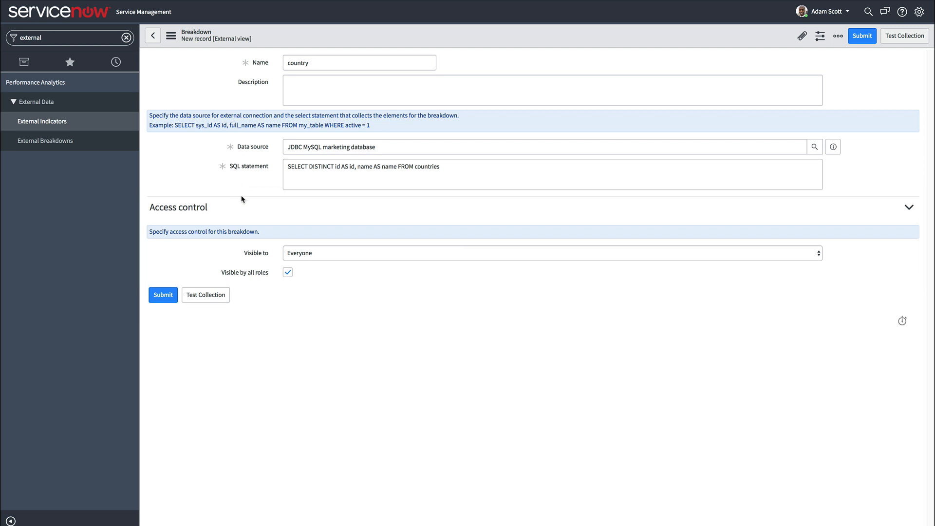
{"action": "left_click", "coordinate": [213, 297]}
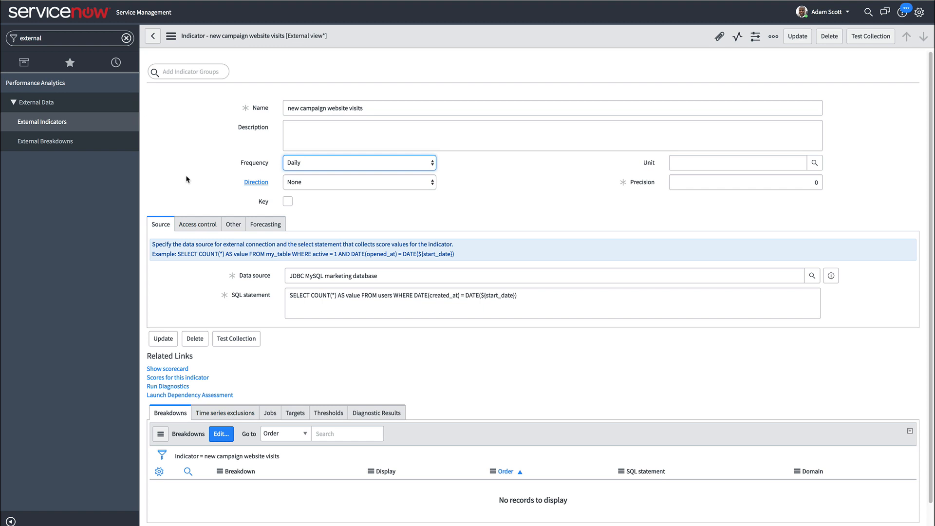
- Add the country breakdown to the new campaign website visits indicator's breakdowns list and save it
{"action": "left_click", "coordinate": [222, 434]}
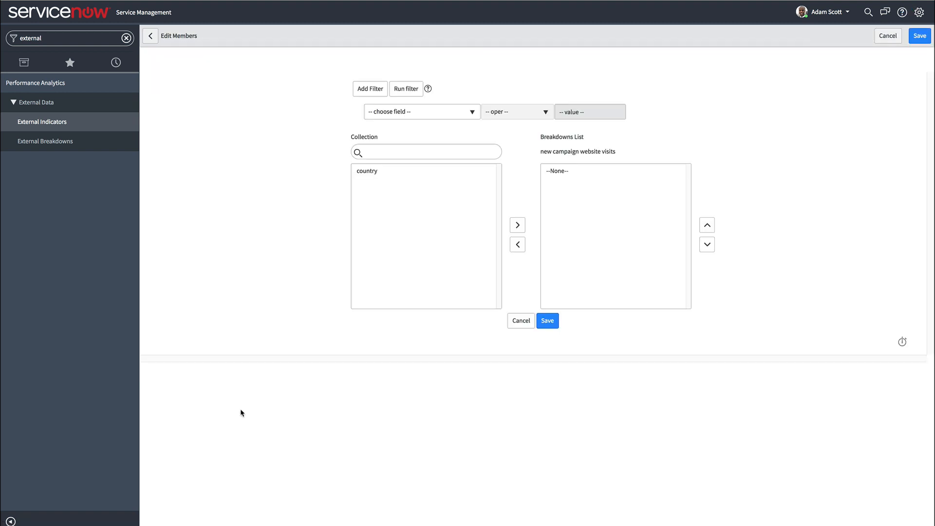
{"action": "double_click", "coordinate": [361, 173]}
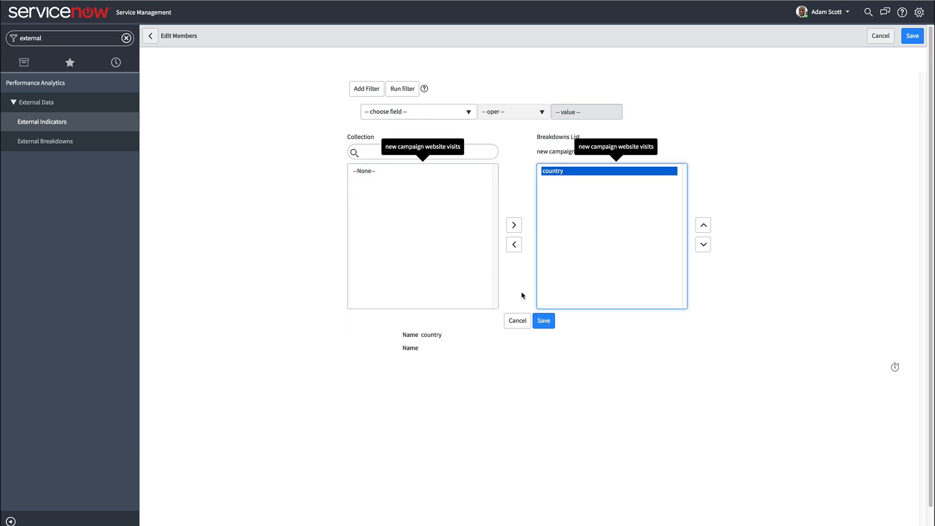
{"action": "left_click", "coordinate": [546, 326]}
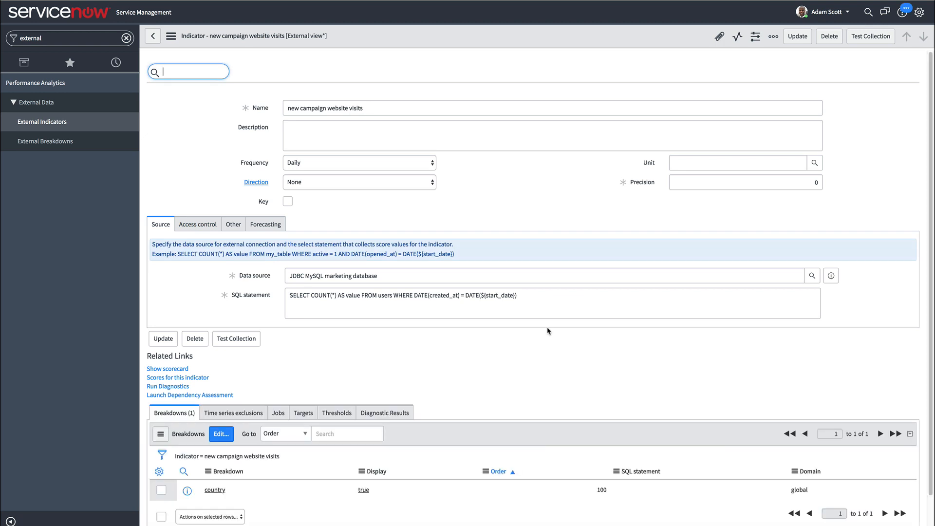
- Set the country indicator breakdown's SQL to "SELECT COUNT(*) as value, country as id FROM users WHERE DATE(created_at) = DATE(${start_date}) GROUP BY country" and update
{"action": "scroll", "coordinate": [548, 331], "scroll_direction": "down", "scroll_amount": 2}
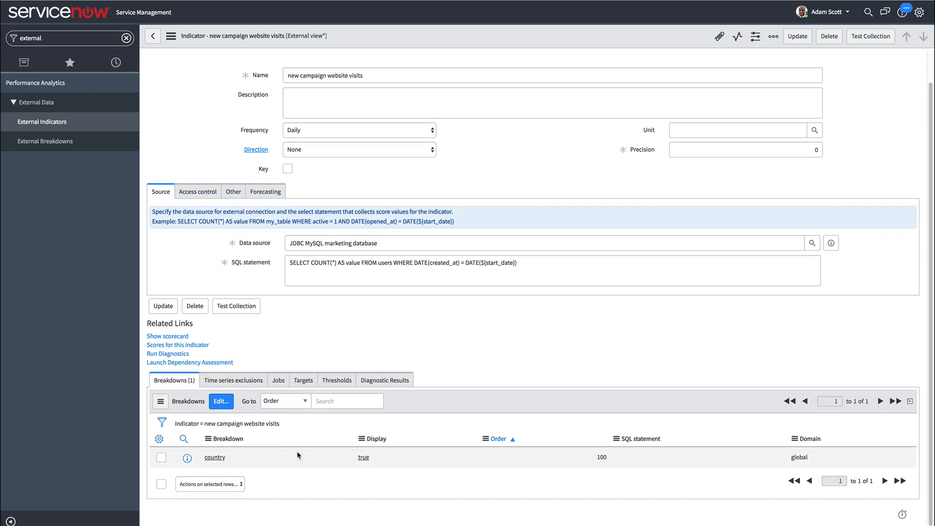
{"action": "left_click", "coordinate": [185, 459]}
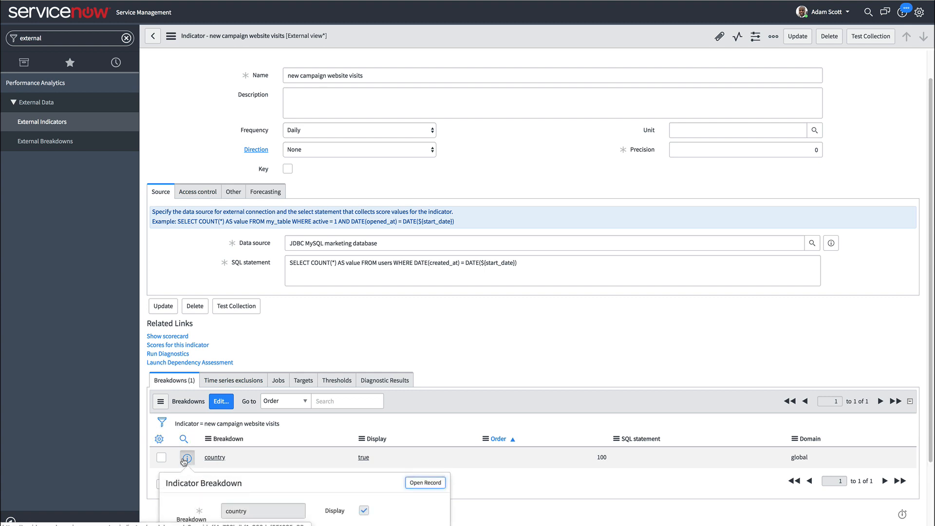
{"action": "left_click", "coordinate": [420, 484]}
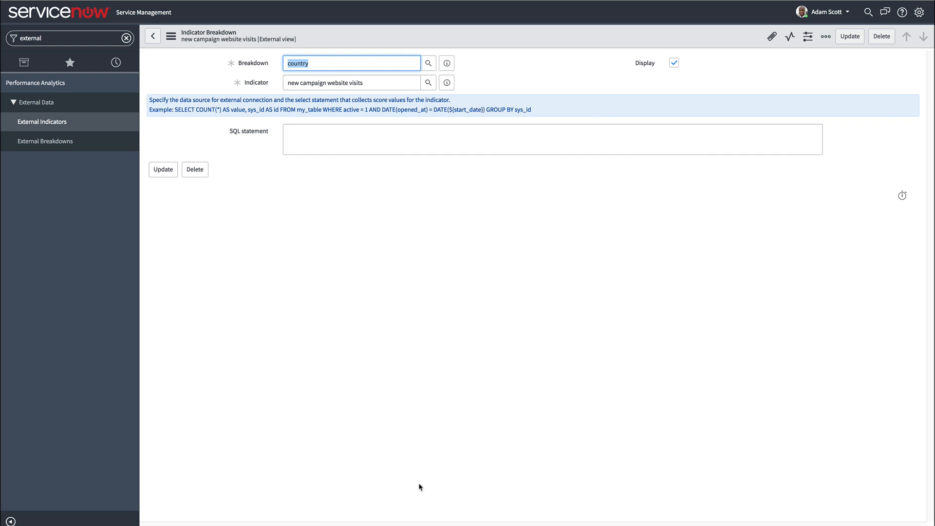
{"action": "left_click", "coordinate": [328, 139]}
{"action": "type", "text": "SELECT COUNT(*) as value, country as id FROM users WHERE DATE(created_at) = DATE(${start_date}) GROUP BY country"}
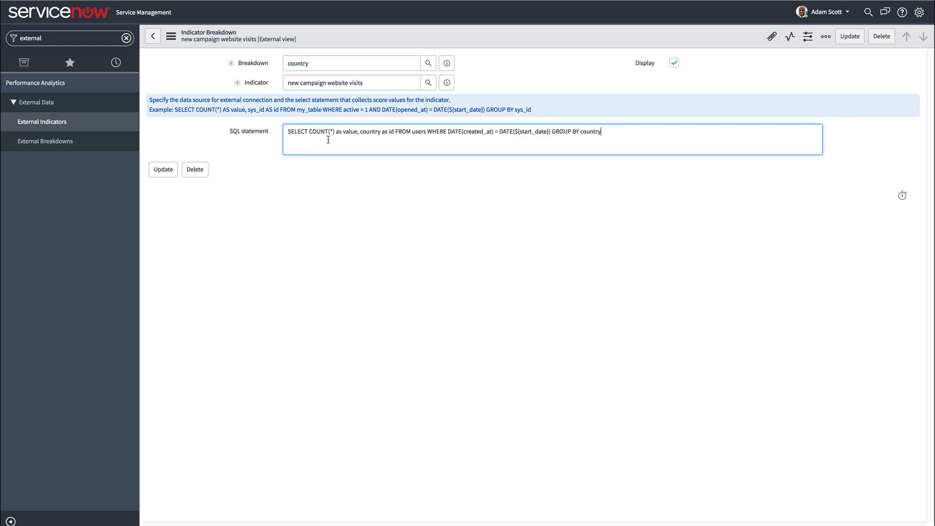
{"action": "left_click", "coordinate": [217, 144]}
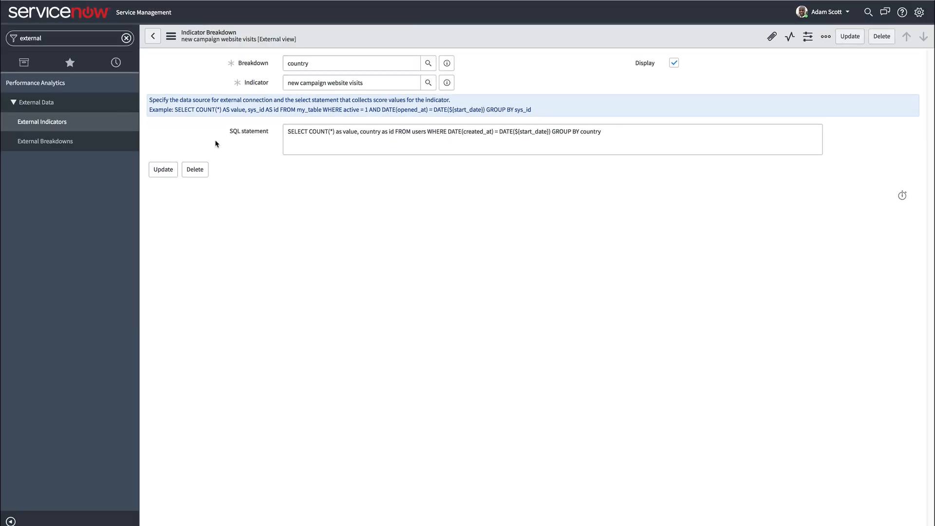
{"action": "left_click", "coordinate": [172, 170]}
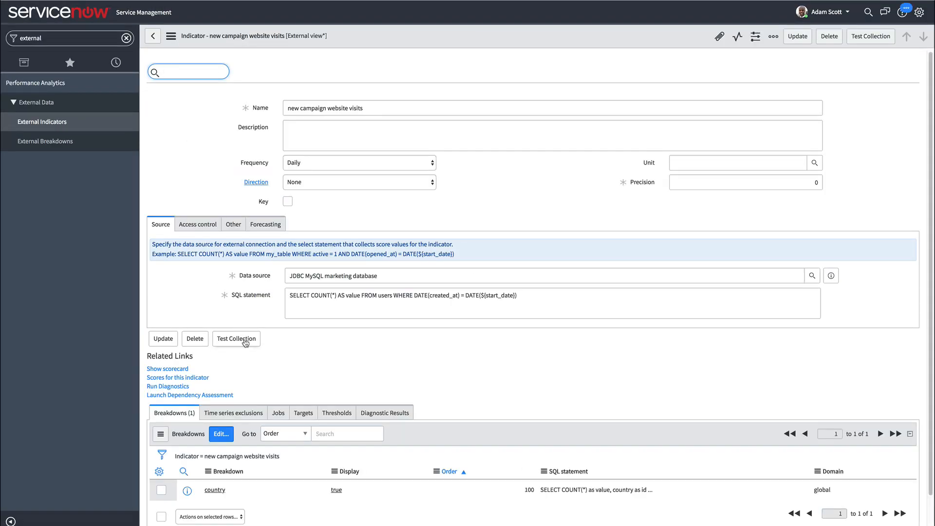
- Test the score collection for the new campaign website visits indicator with its country breakdown
{"action": "left_click", "coordinate": [247, 345]}
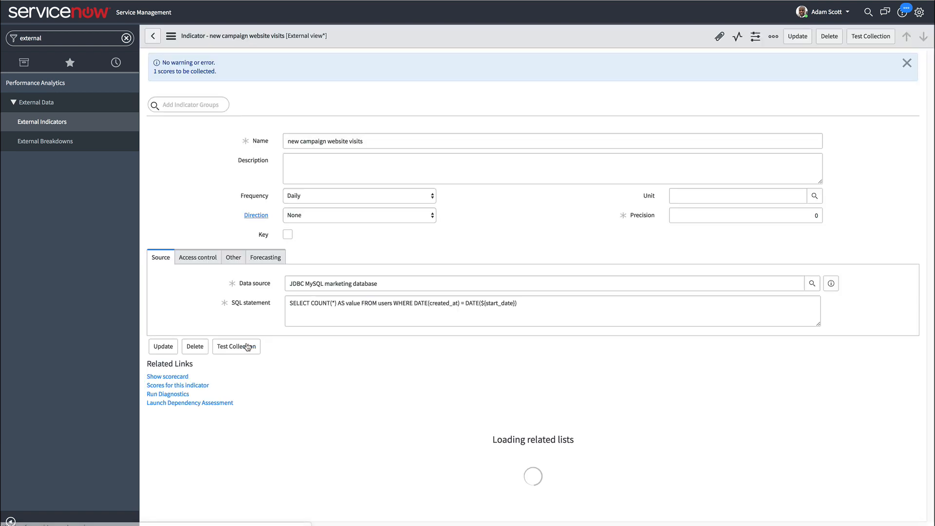